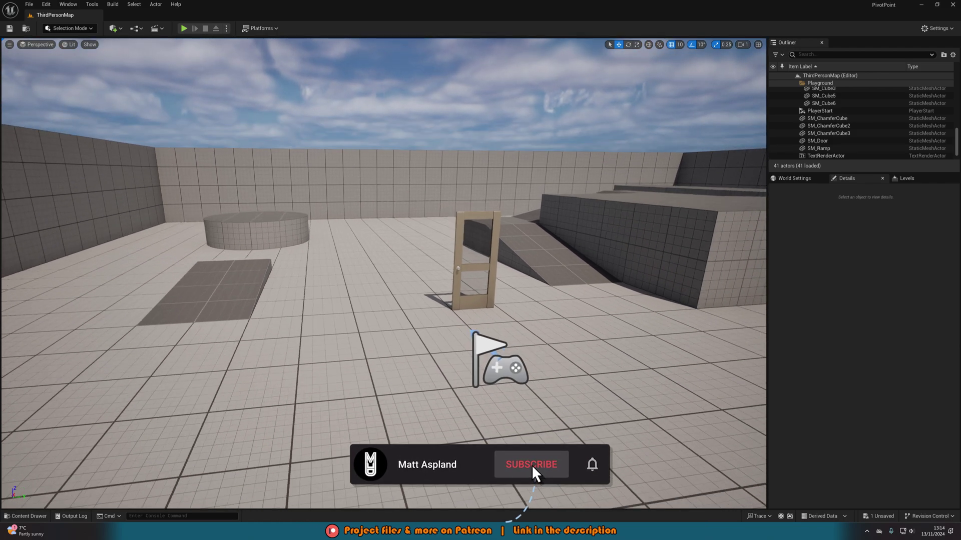
Place a second SM_Door mesh from the StarterContent Props folder on the floor beside the existing door.
mouse_move(383, 274)
right_down()
mouse_move(403, 271)
mouse_move(385, 271)
right_up()
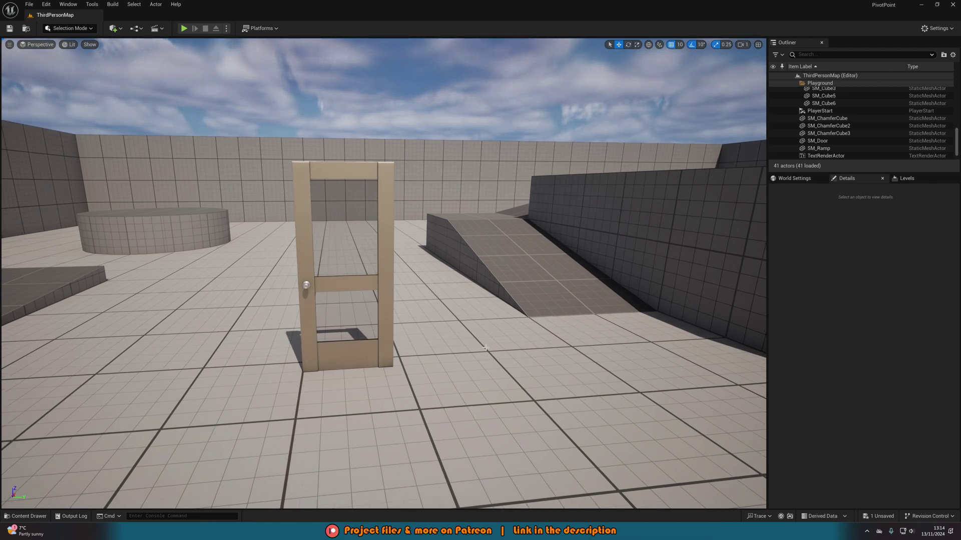
right_drag(384, 271, 372, 269)
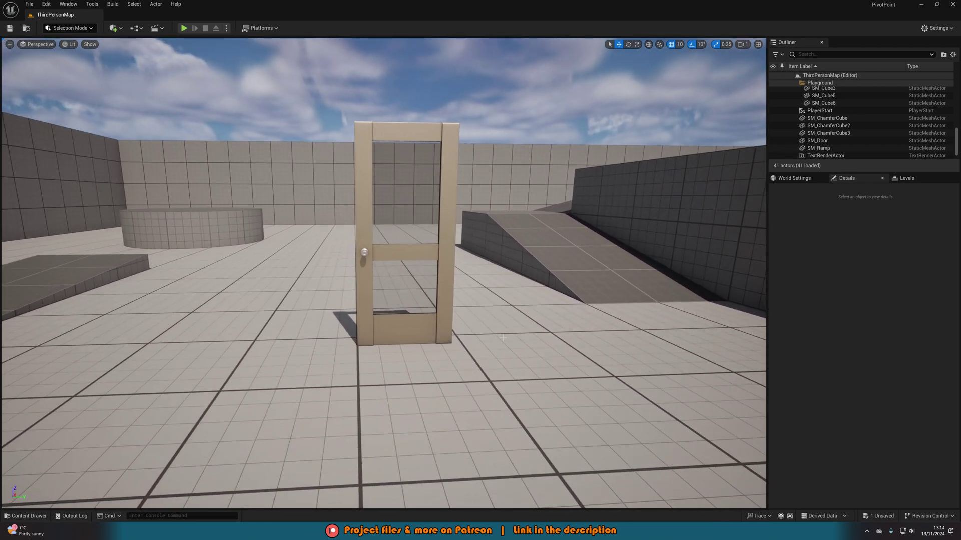
mouse_move(509, 332)
right_down()
mouse_move(524, 333)
mouse_move(493, 328)
right_up()
key(ctrl+space)
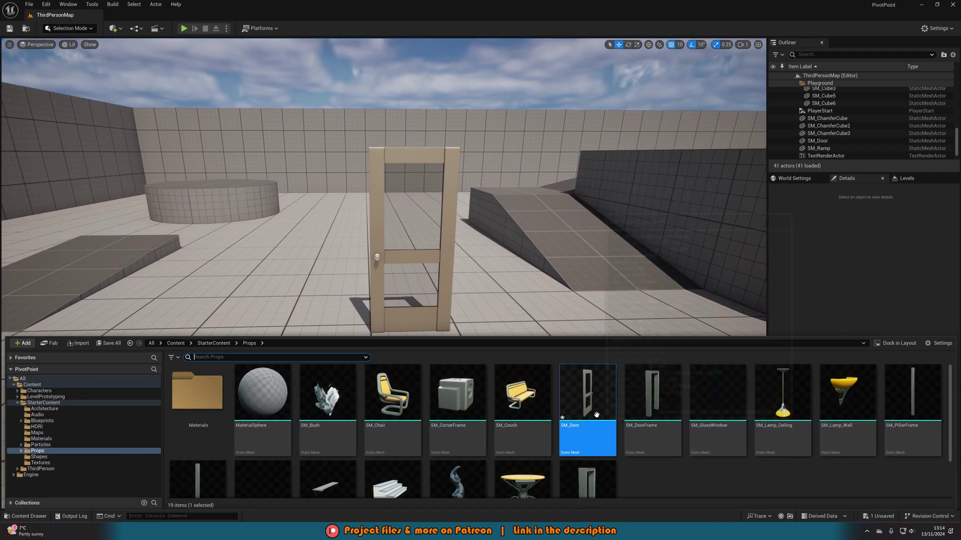
drag(595, 408, 257, 306)
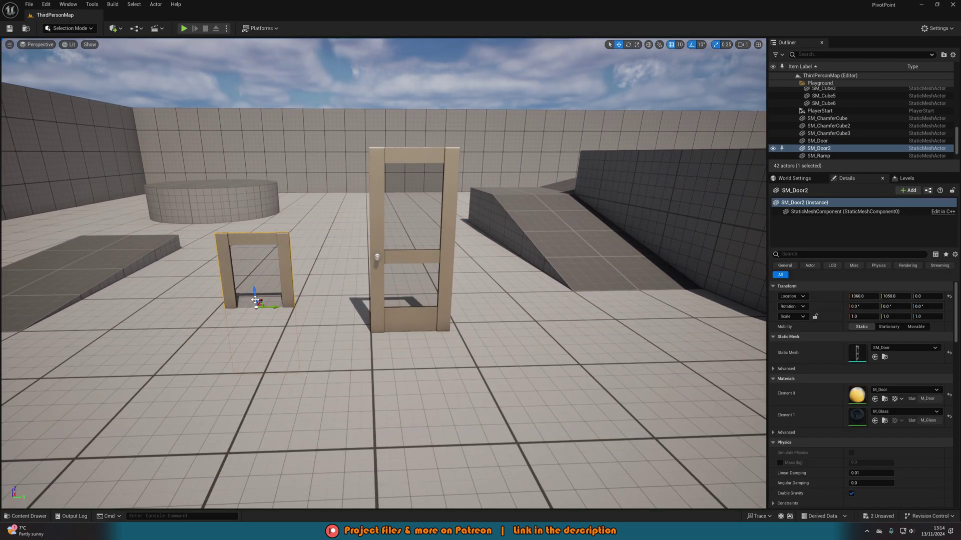
Compare the pivots of both doors, try rotating the newly placed door, and delete it from the level.
click(393, 252)
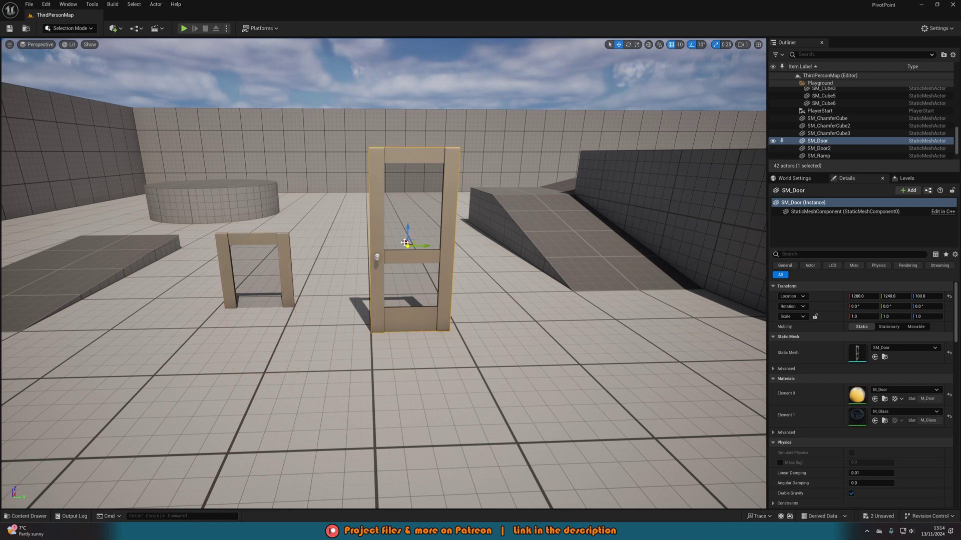
click(267, 303)
key(f)
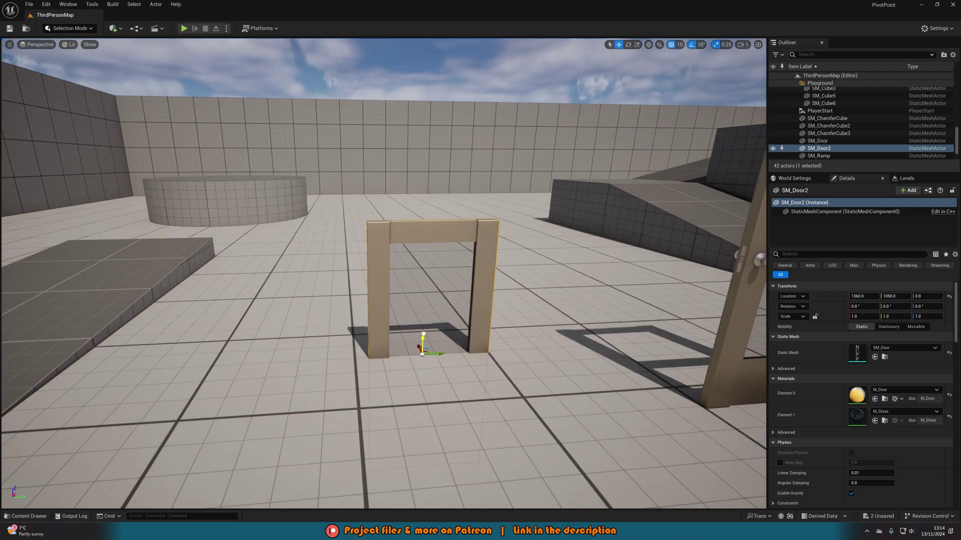
key(s)
right_drag(445, 200, 393, 214)
key(w)
key(e)
mouse_move(370, 226)
mouse_down()
mouse_move(337, 227)
mouse_move(371, 227)
mouse_up()
key(w)
key(s)
right_drag(371, 226, 385, 255)
key(Delete)
Select the remaining door and start the Edit Pivot tool on it in Modeling mode.
key(s)
mouse_move(440, 269)
right_down()
mouse_move(455, 268)
mouse_move(434, 273)
mouse_move(453, 283)
right_up()
click(416, 263)
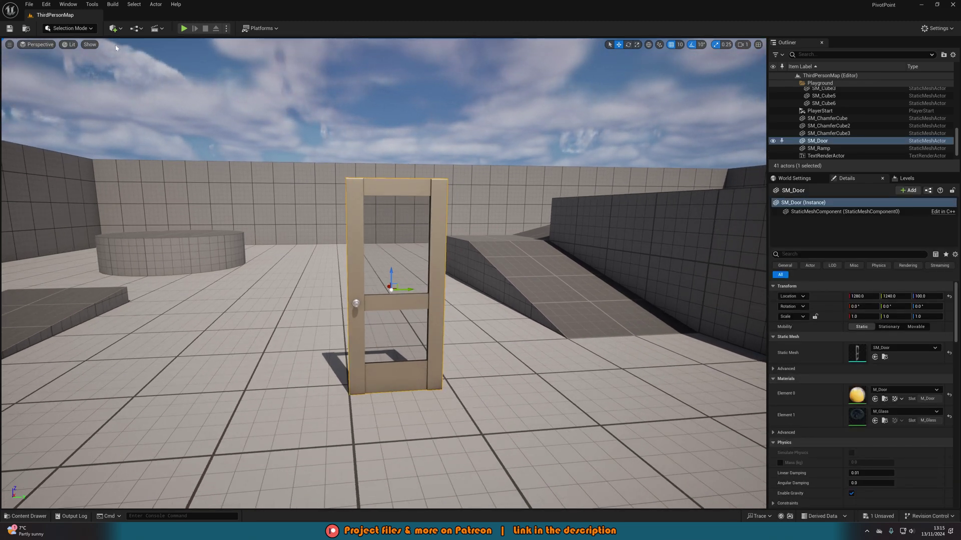
click(78, 28)
click(79, 69)
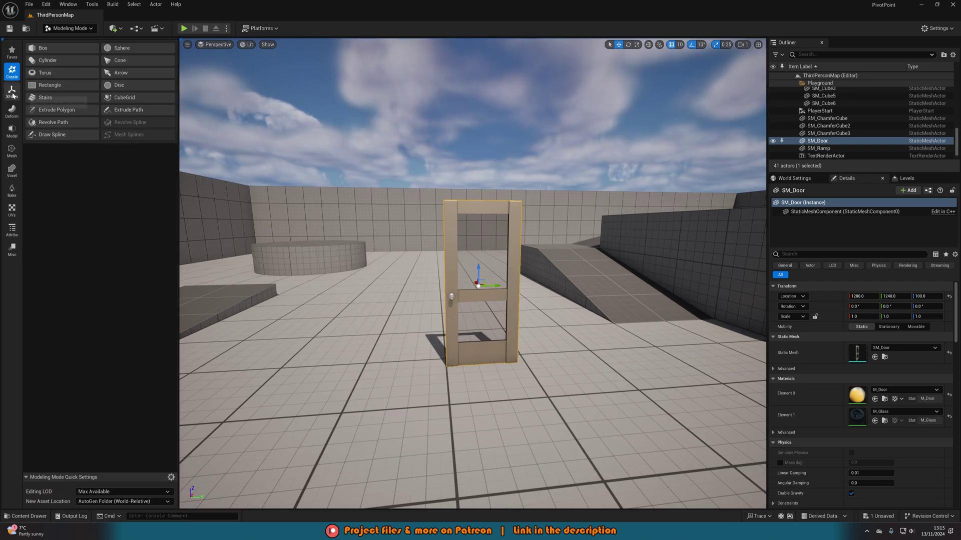
click(13, 94)
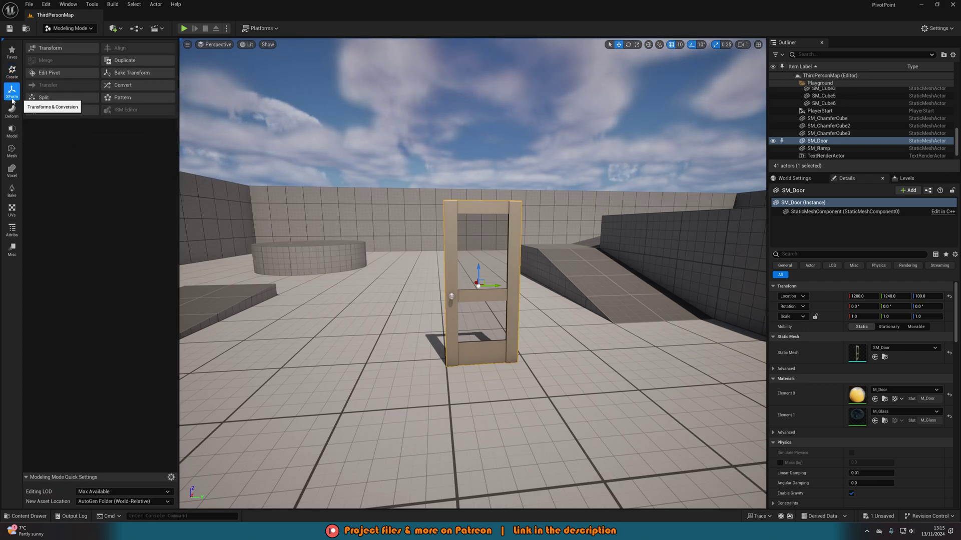
click(80, 73)
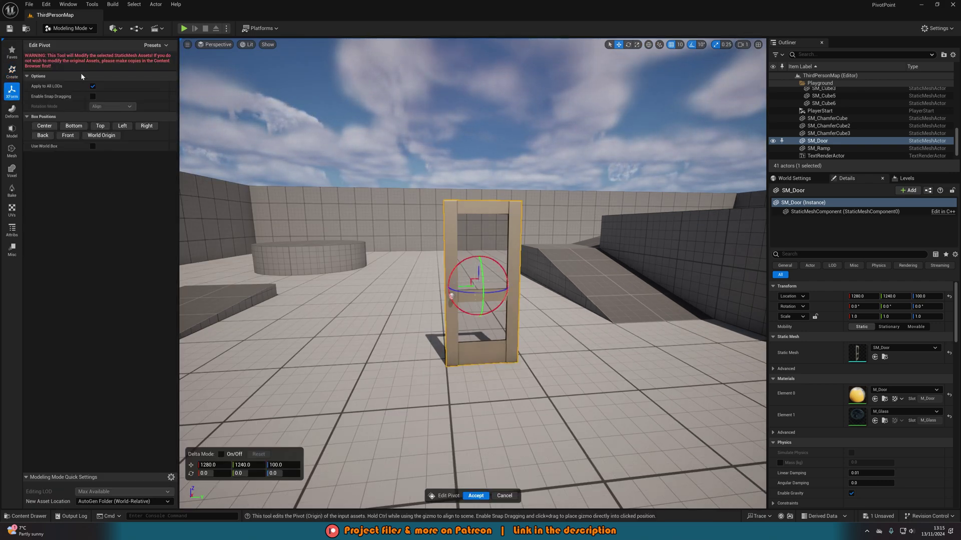
Move the door's pivot to its bottom corner on the side opposite the knob, at X 1280, Y 1290, Z 0.
mouse_move(473, 216)
right_down()
mouse_move(444, 206)
mouse_move(473, 216)
right_up()
key(d)
key(w)
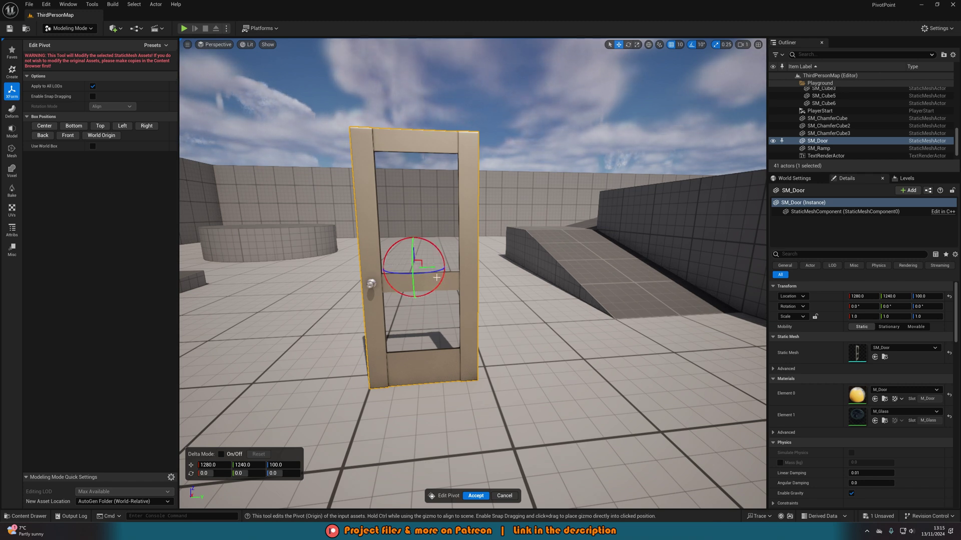
drag(431, 269, 490, 266)
right_drag(520, 274, 459, 282)
key(d)
key(q)
right_drag(470, 196, 421, 211)
drag(385, 196, 390, 320)
right_drag(390, 322, 477, 274)
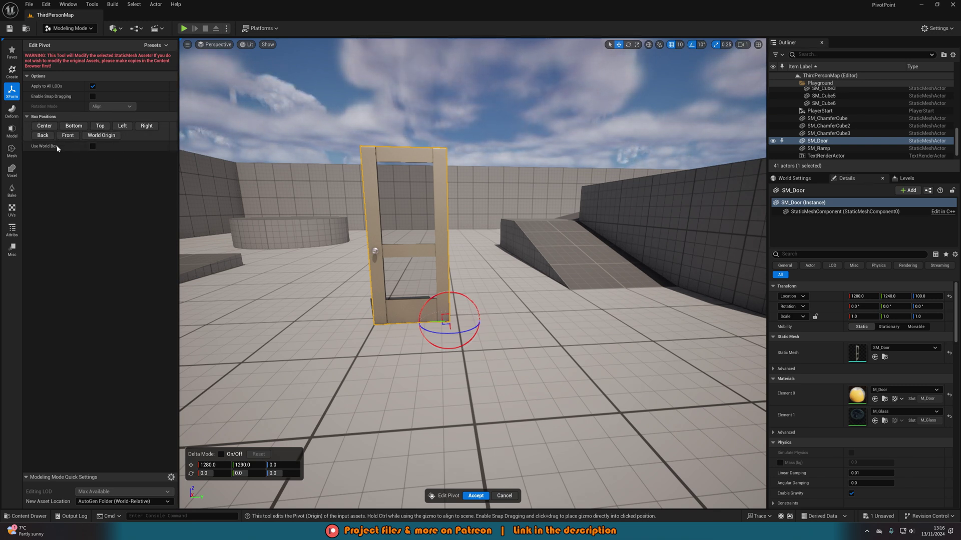
Try the World Origin, Bottom, Top, Right and Center box positions for the door's pivot.
click(106, 135)
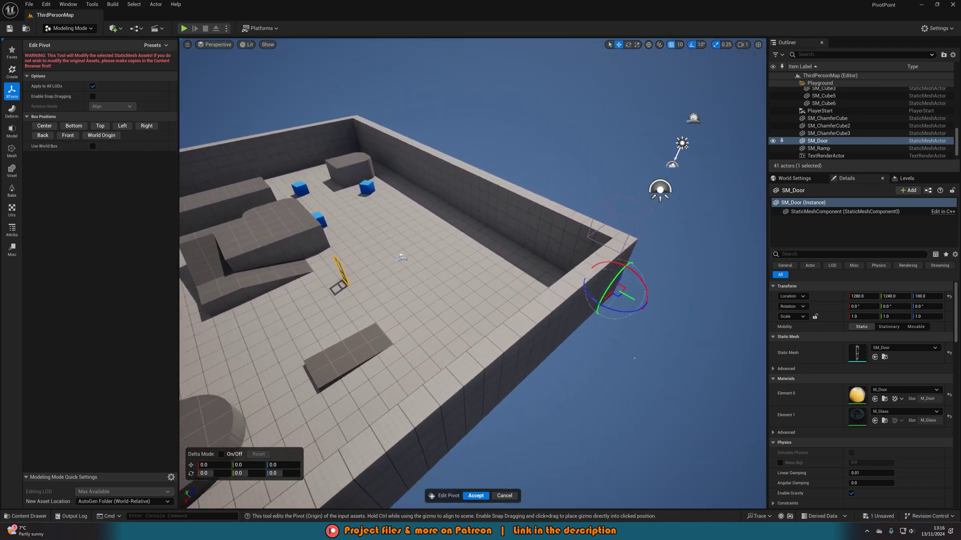
click(74, 136)
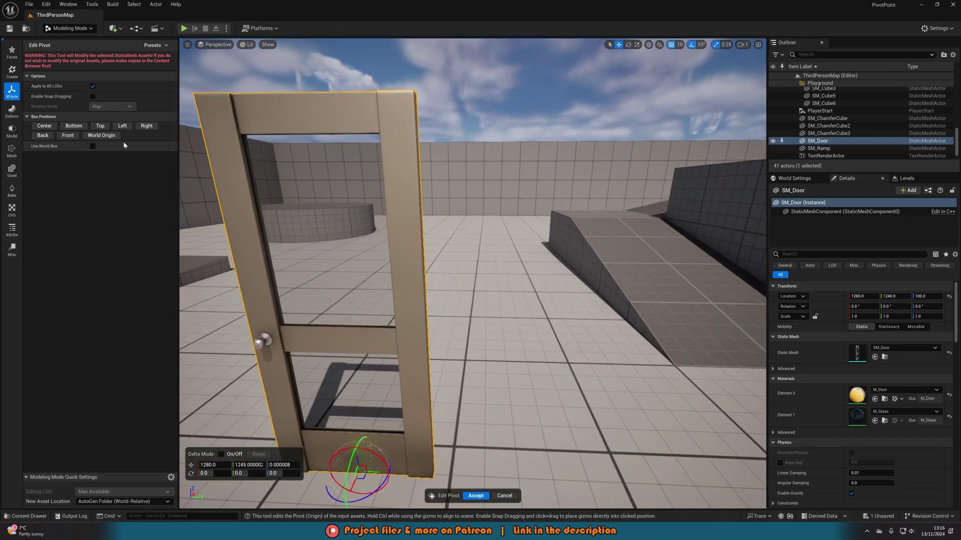
click(109, 127)
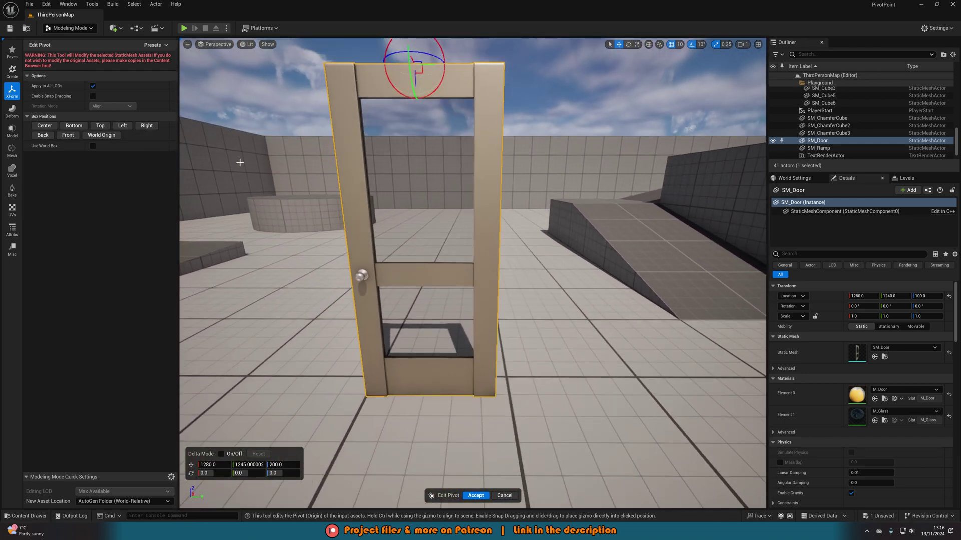
click(147, 127)
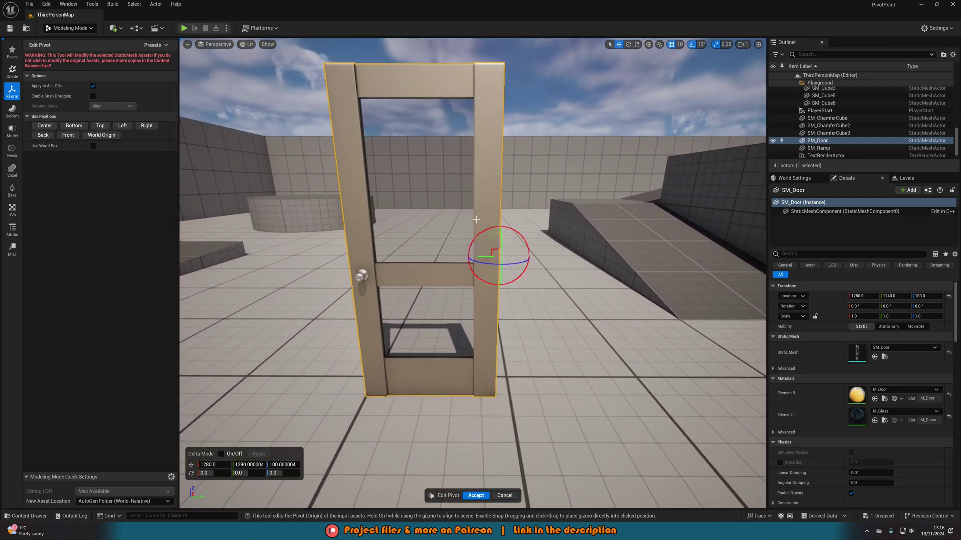
click(44, 126)
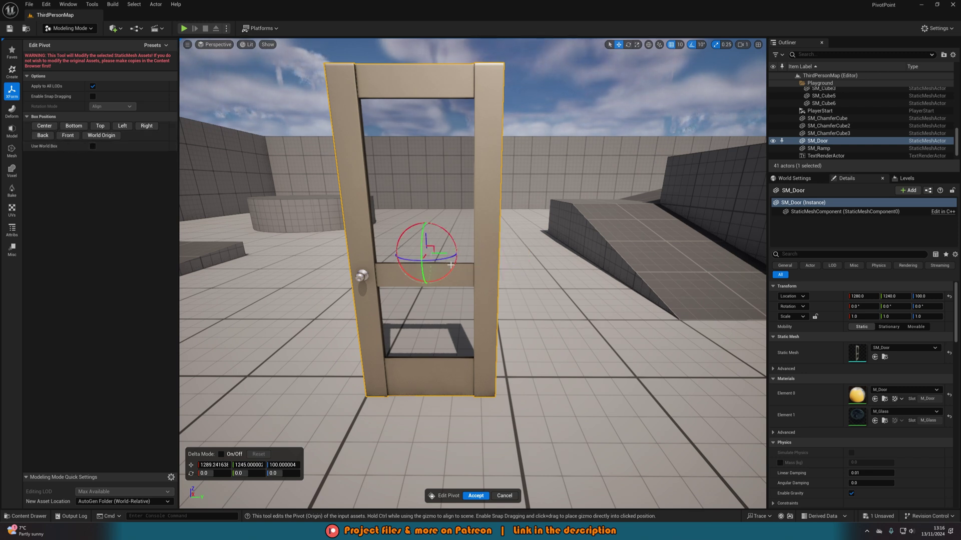
Undo the preset pivot placements back to the manually placed bottom corner.
key(ctrl+z)
key(ctrl+z)
key(ctrl+z)
key(ctrl+z)
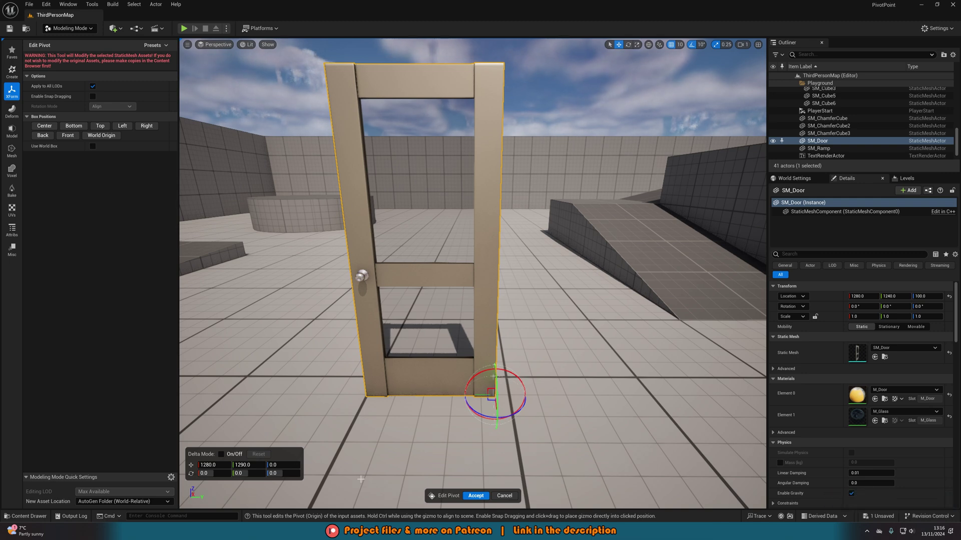
Accept the door's pivot edit and return to Selection mode.
click(475, 496)
scroll(468, 392, down, 5)
click(70, 28)
click(65, 42)
Try swinging the door around its new corner pivot and bring it back to 0° rotation.
key(e)
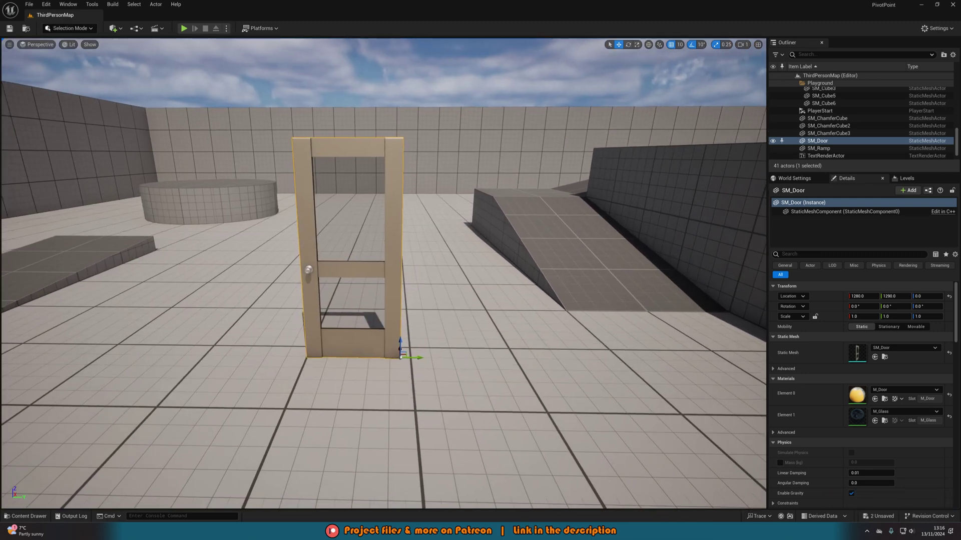
mouse_move(404, 371)
mouse_down()
mouse_move(433, 371)
mouse_move(396, 369)
mouse_up()
key(w)
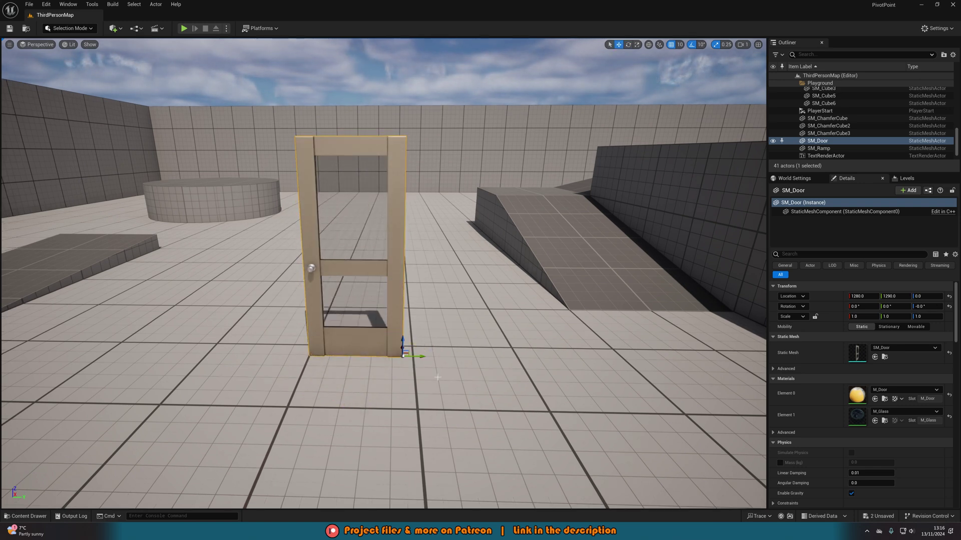
Place another SM_Door mesh from the Props folder on the floor beside the edited door.
key(ctrl+space)
drag(585, 415, 235, 309)
key(a)
mouse_move(235, 308)
right_down()
mouse_move(200, 315)
mouse_move(250, 309)
right_up()
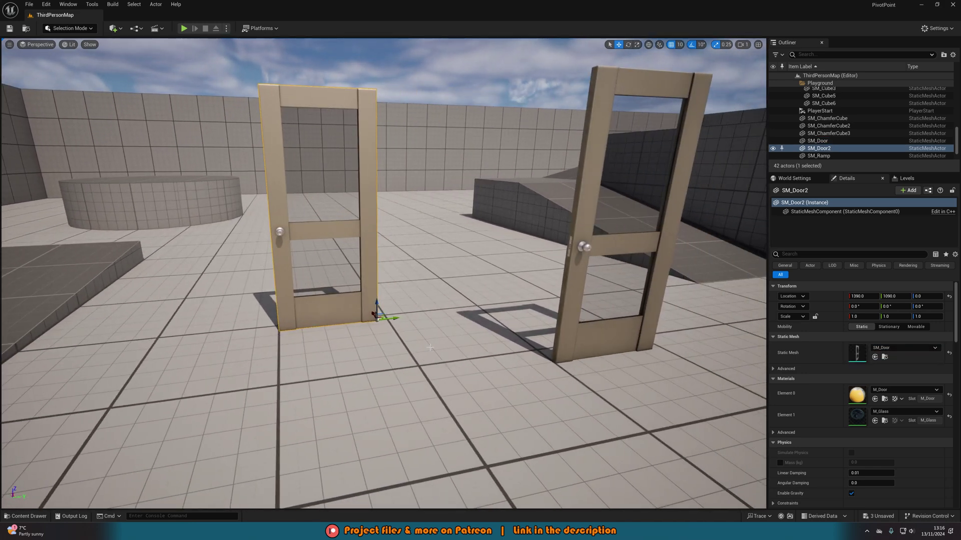
Examine the newly placed door's pivot location with the rotate, scale and move gizmos.
key(e)
key(r)
key(w)
key(s)
mouse_move(430, 341)
right_down()
mouse_move(430, 327)
mouse_move(433, 341)
right_up()
key(d)
key(a)
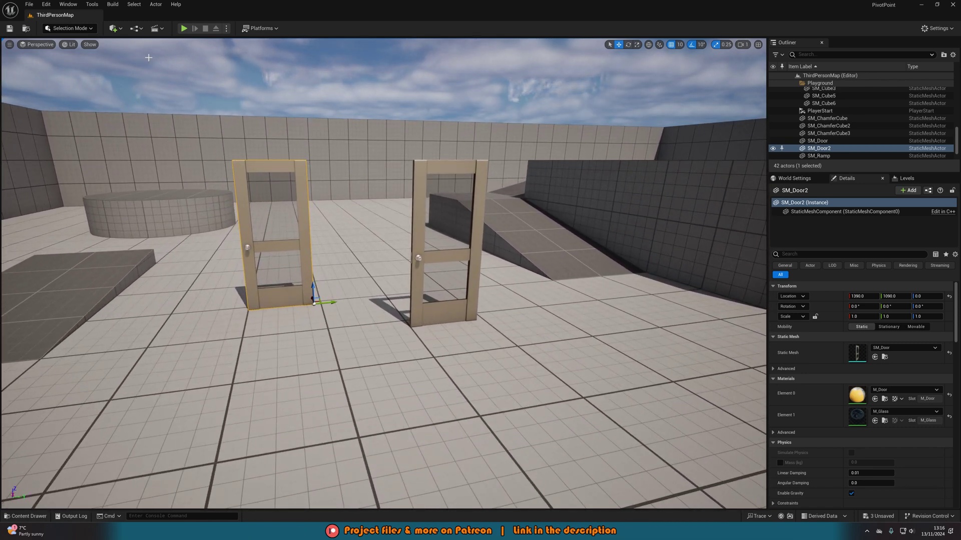
click(70, 28)
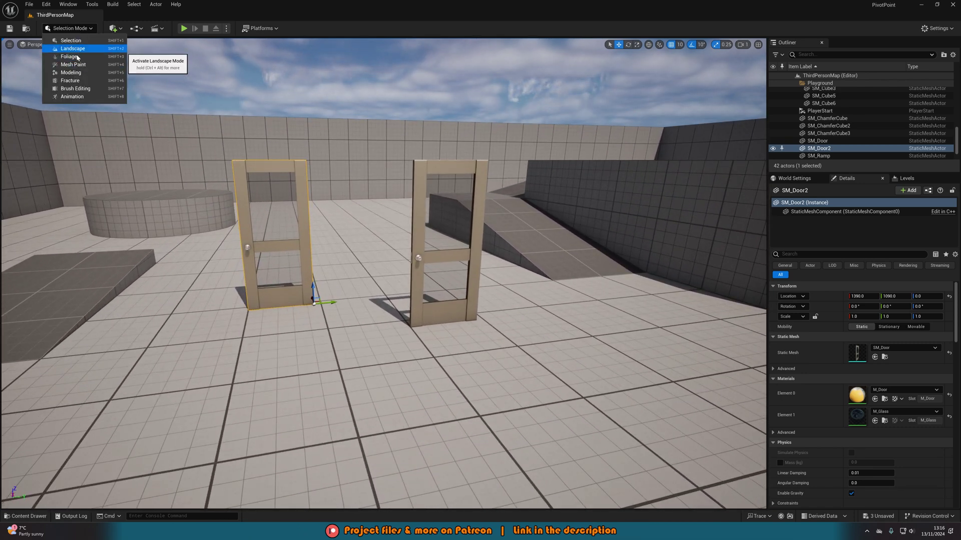
click(71, 73)
click(18, 93)
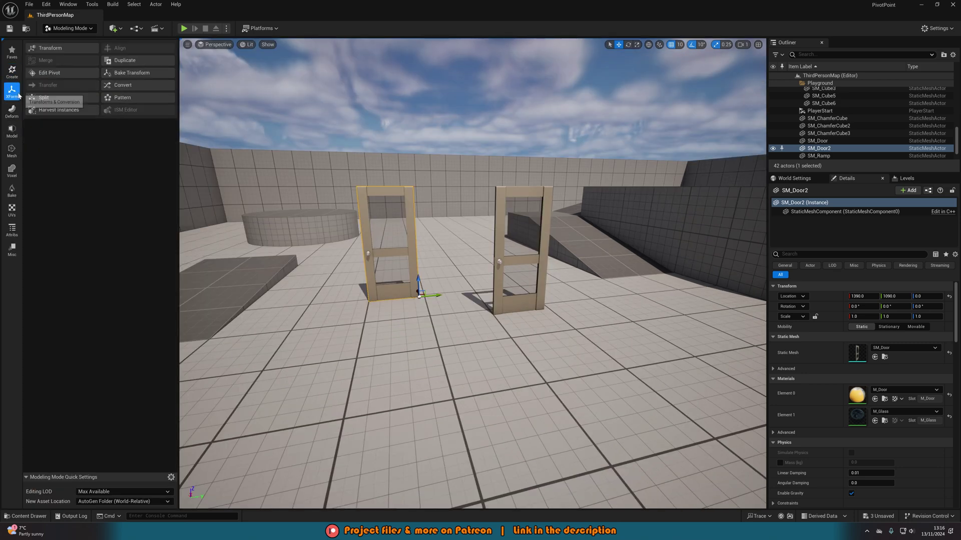
click(57, 73)
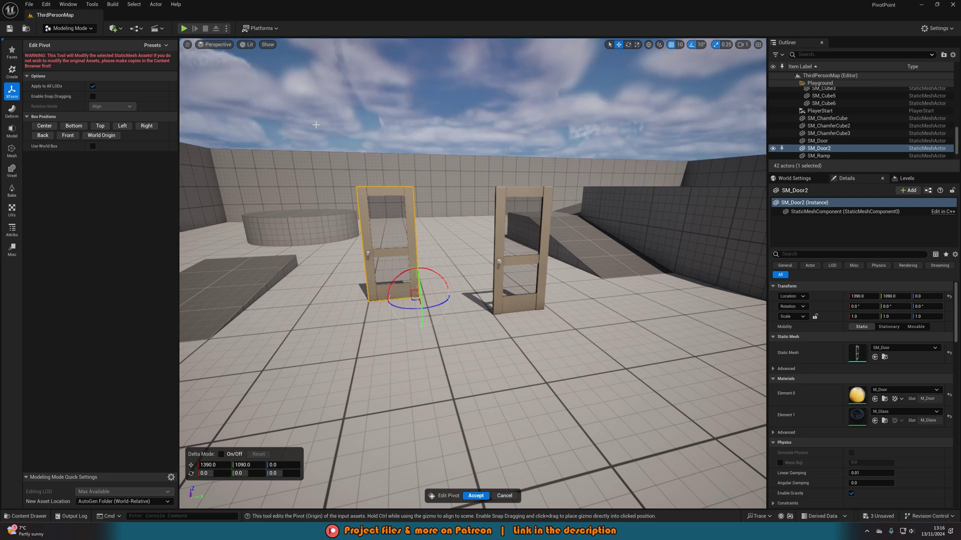
click(62, 28)
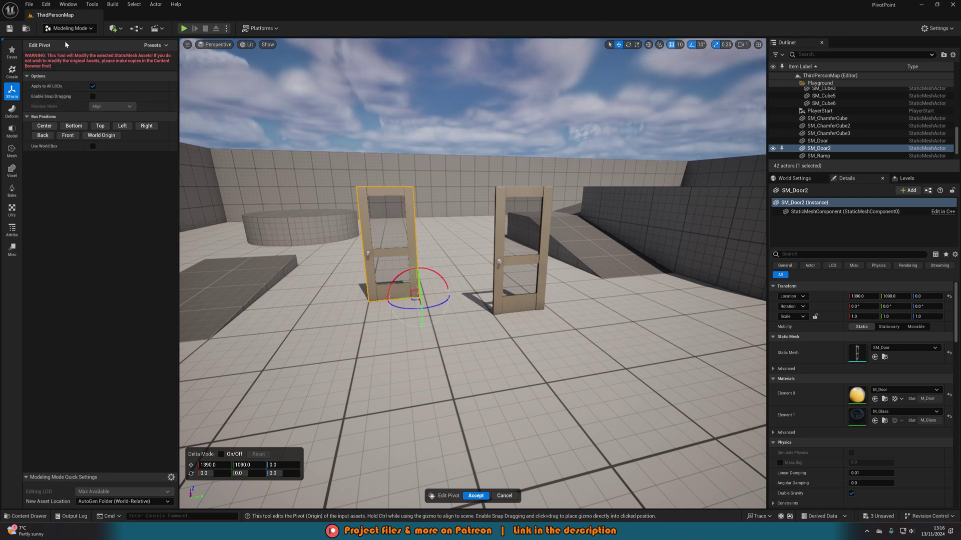
click(65, 42)
right_drag(445, 271, 445, 250)
key(Escape)
Select the original door in the level.
key(w)
drag(425, 229, 430, 272)
click(430, 272)
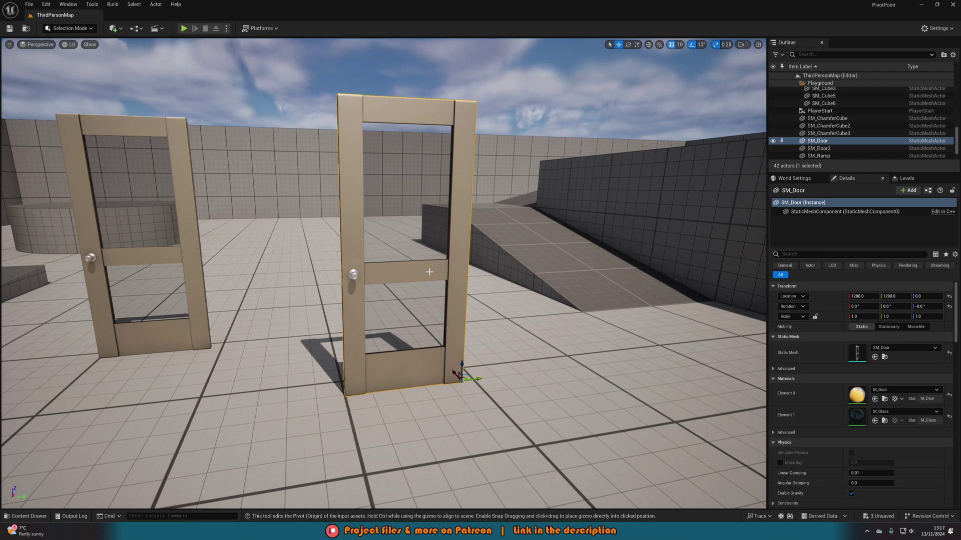
mouse_move(429, 272)
right_down()
mouse_move(397, 271)
mouse_move(415, 269)
right_up()
key(d)
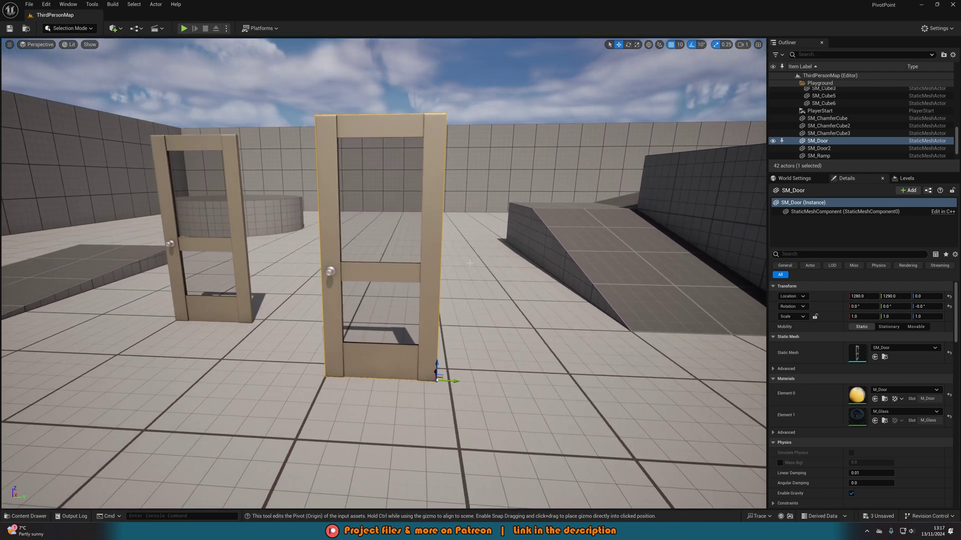
drag(449, 258, 473, 263)
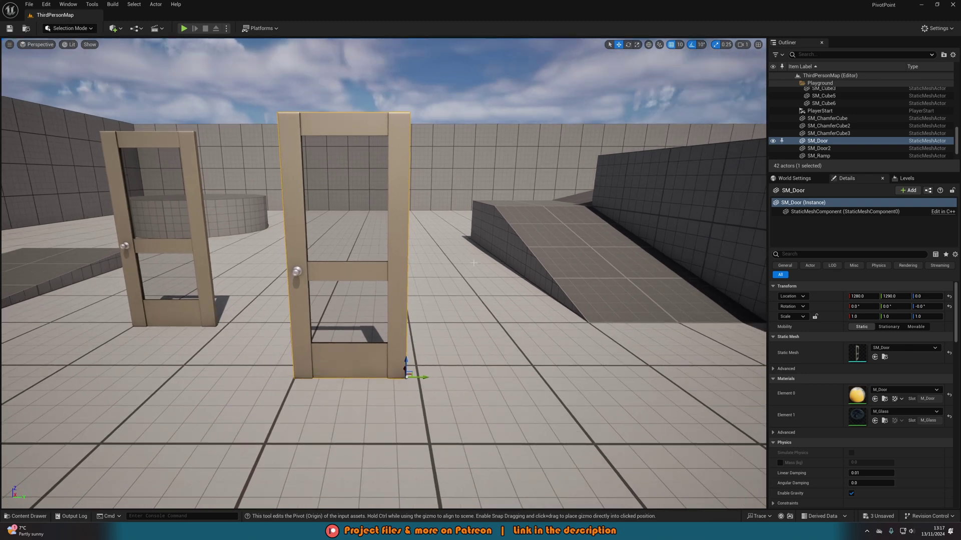
mouse_move(490, 268)
middle_down()
mouse_move(478, 272)
mouse_move(480, 250)
mouse_move(491, 268)
middle_up()
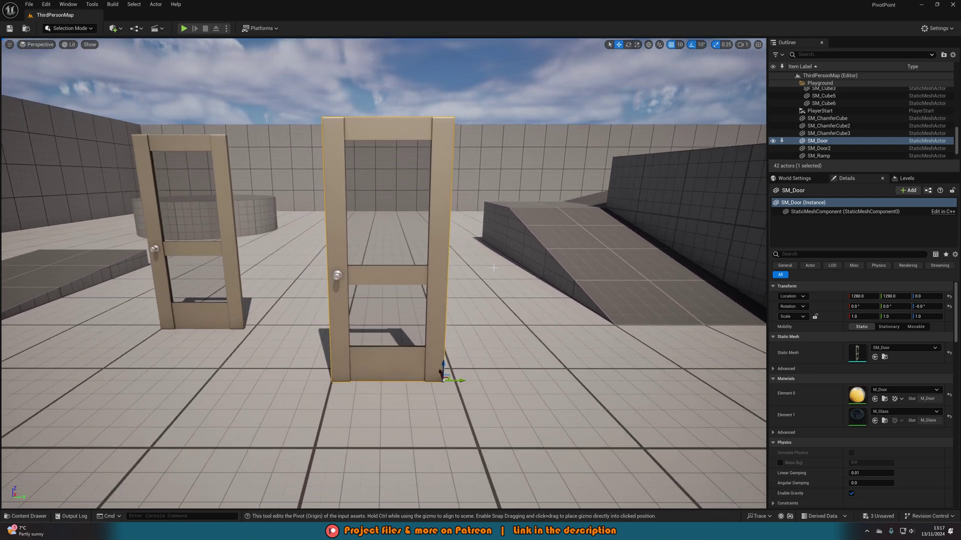
mouse_move(493, 268)
right_down()
mouse_move(495, 258)
mouse_move(494, 269)
right_up()
key(q)
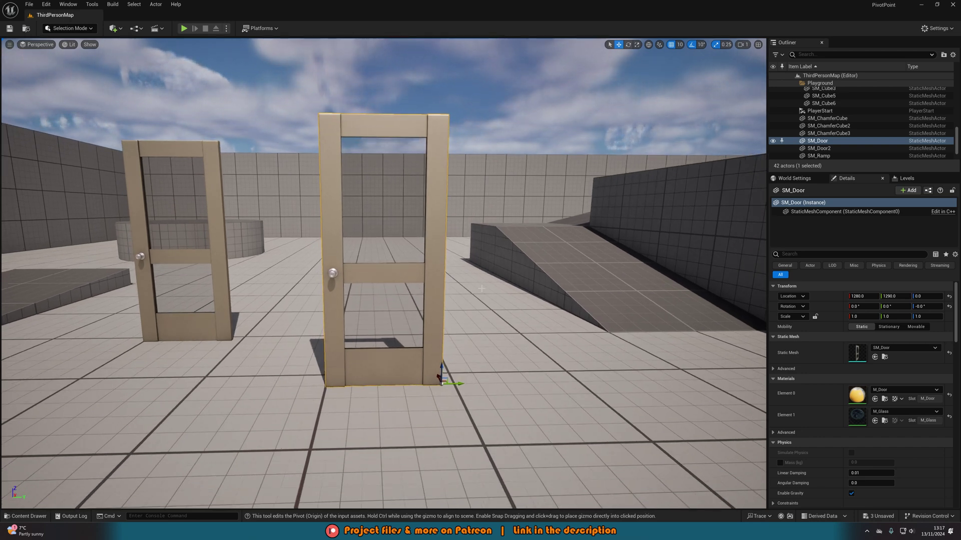
key(Escape)
mouse_move(481, 289)
right_down()
mouse_move(566, 291)
mouse_move(492, 289)
right_up()
key(a)
key(d)
Try rotating the original door open and closed around its bottom corner pivot.
click(424, 317)
key(e)
drag(447, 337, 475, 336)
drag(415, 330, 438, 336)
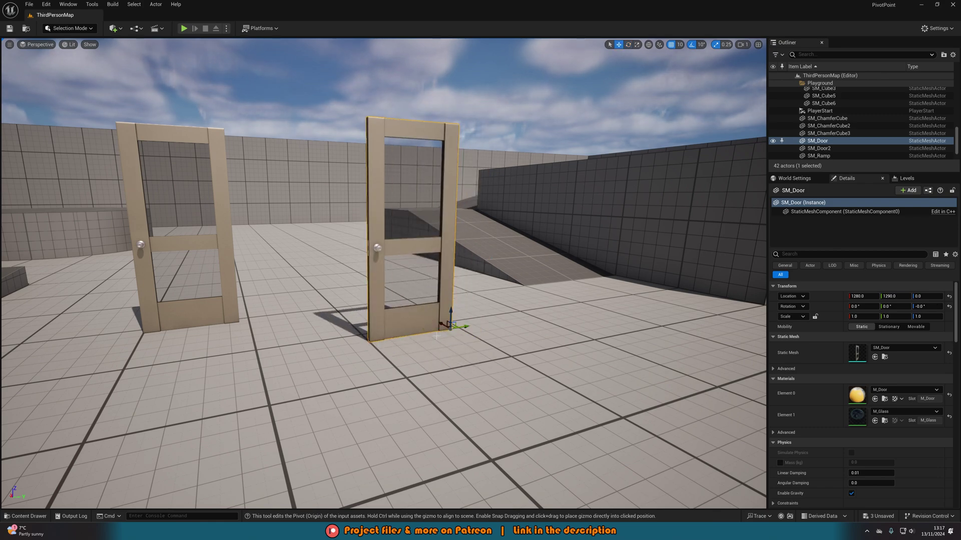